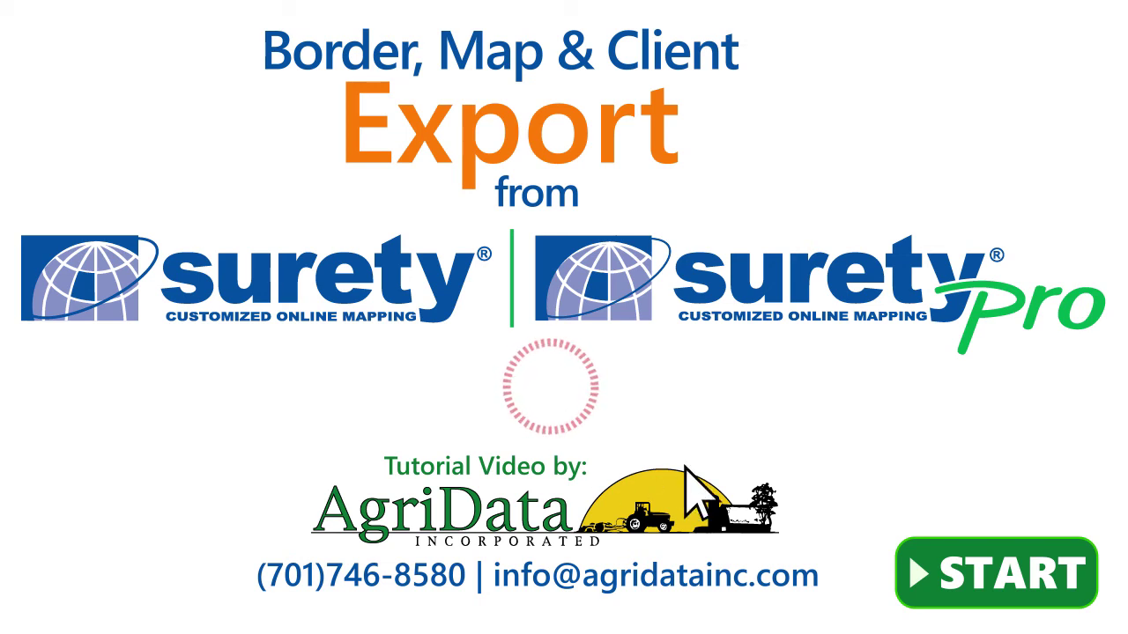
- Start the Surety Pro tutorial to load the map of ABC Cooperative's 2017 field borders
left_click(1000, 586)
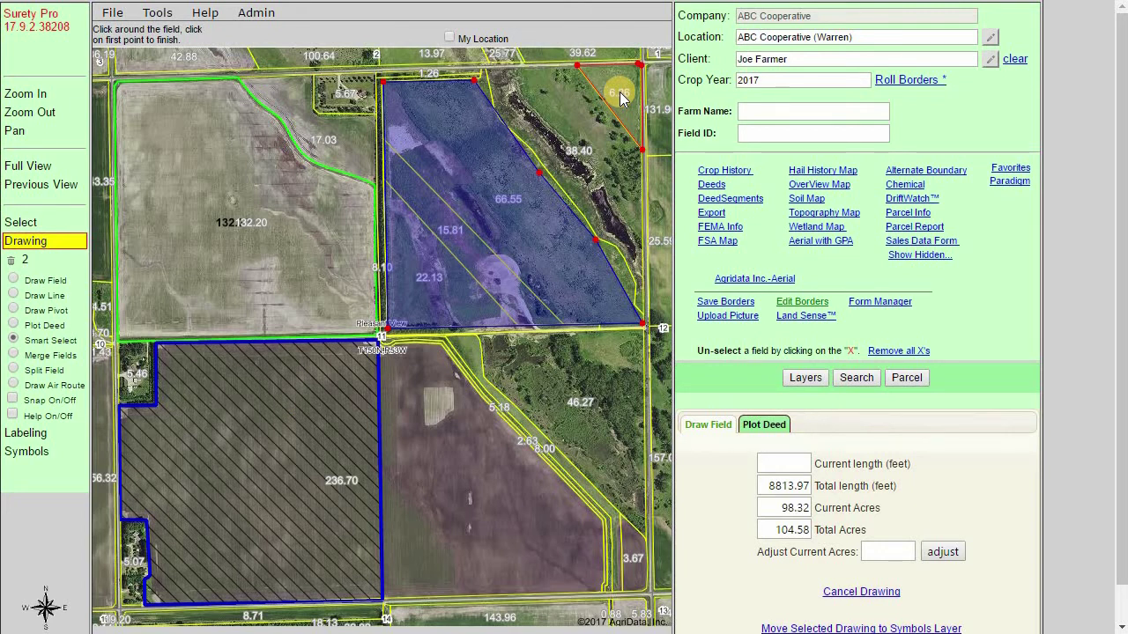
- Mark the blue field, the large left field and the small field labelled 17.0 for export
left_click(44, 225)
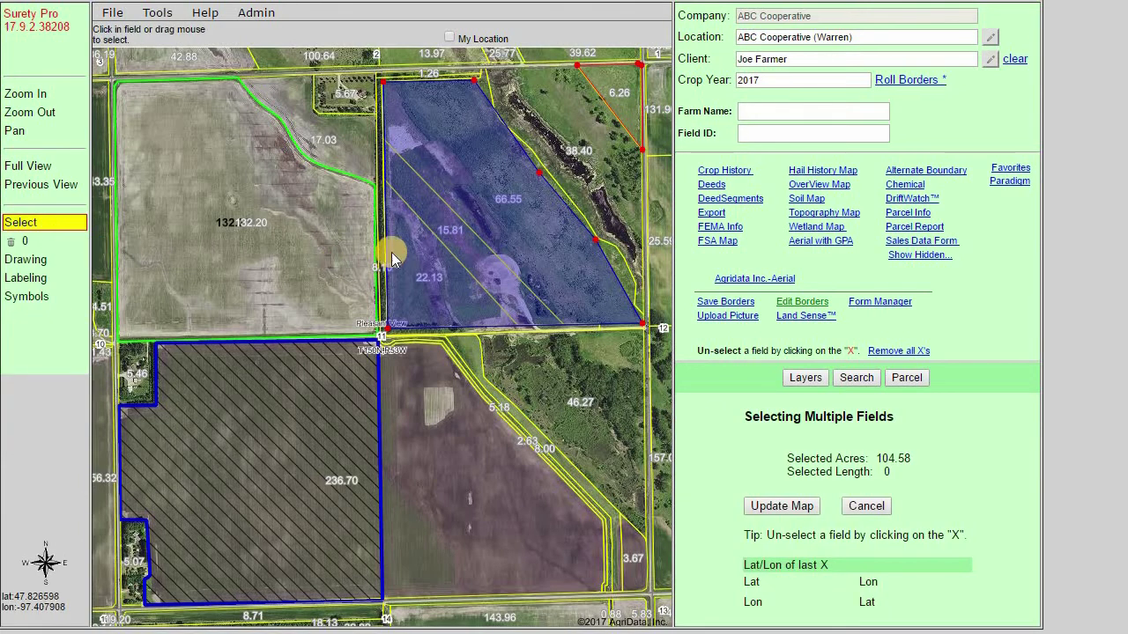
left_click(488, 233)
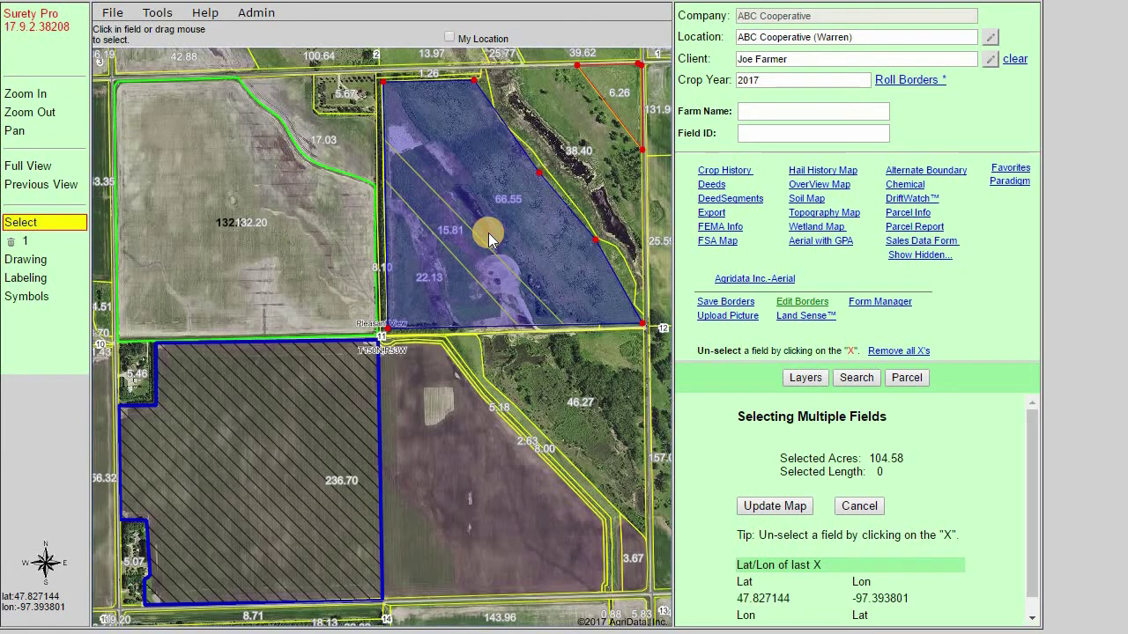
left_click(185, 242)
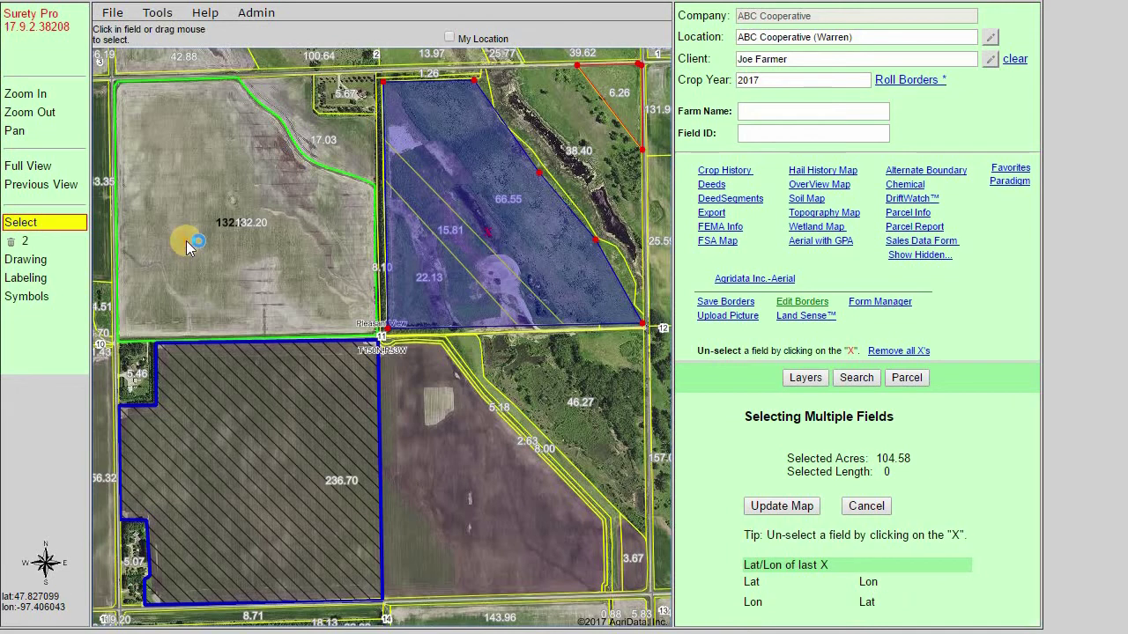
left_click(334, 140)
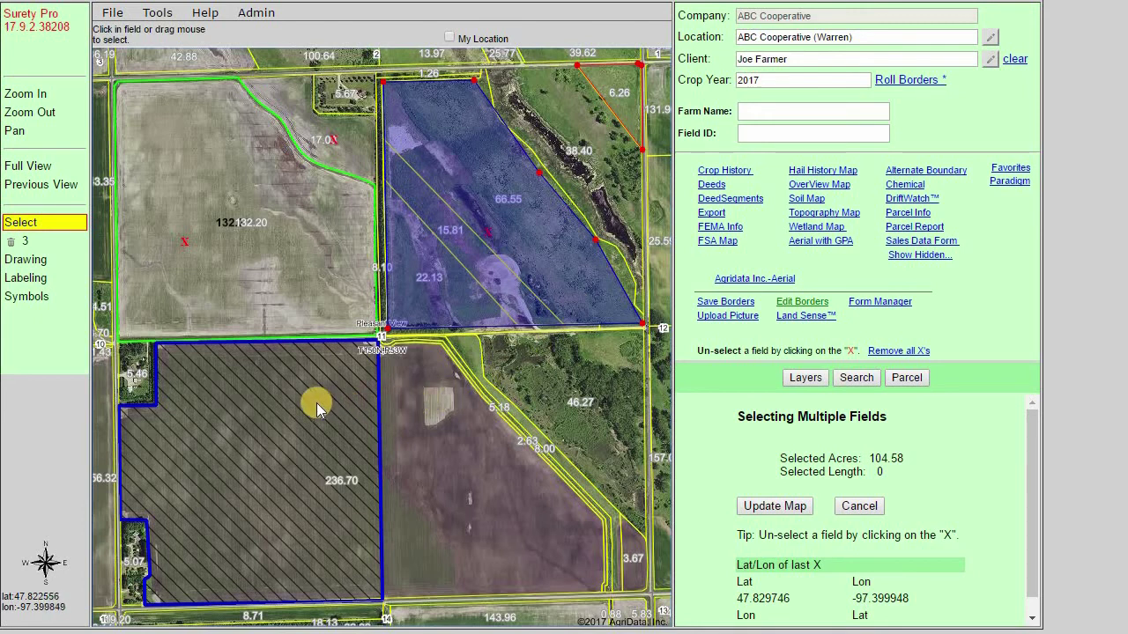
- Mark the hatched lower-left field, selecting it from the Borders layer
left_click_drag(316, 405, 233, 490)
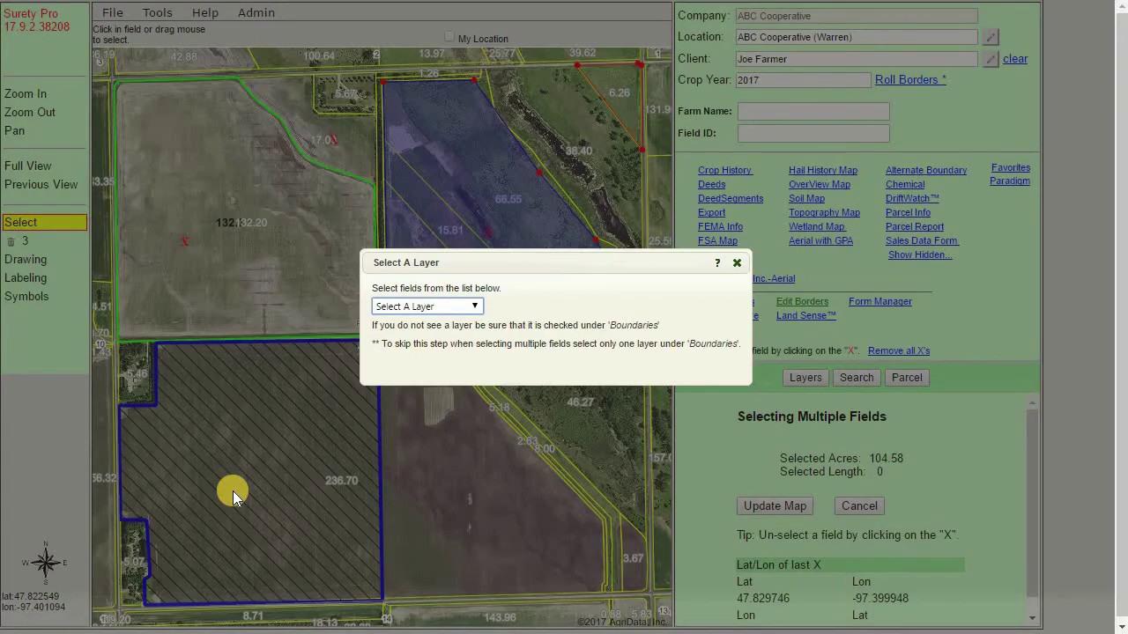
left_click(426, 307)
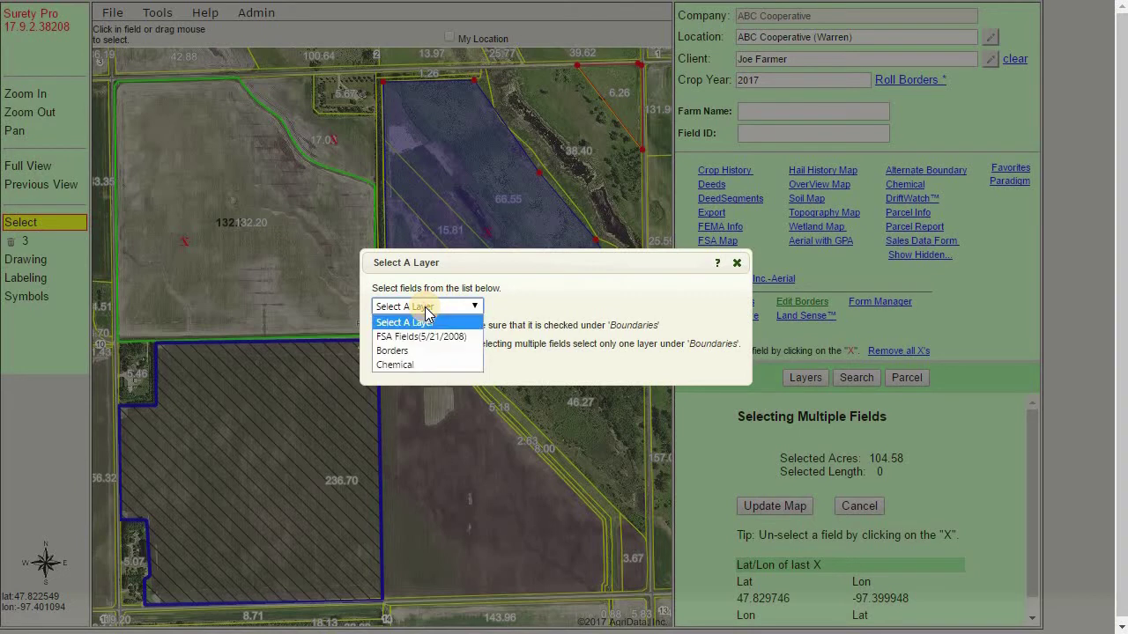
left_click(425, 364)
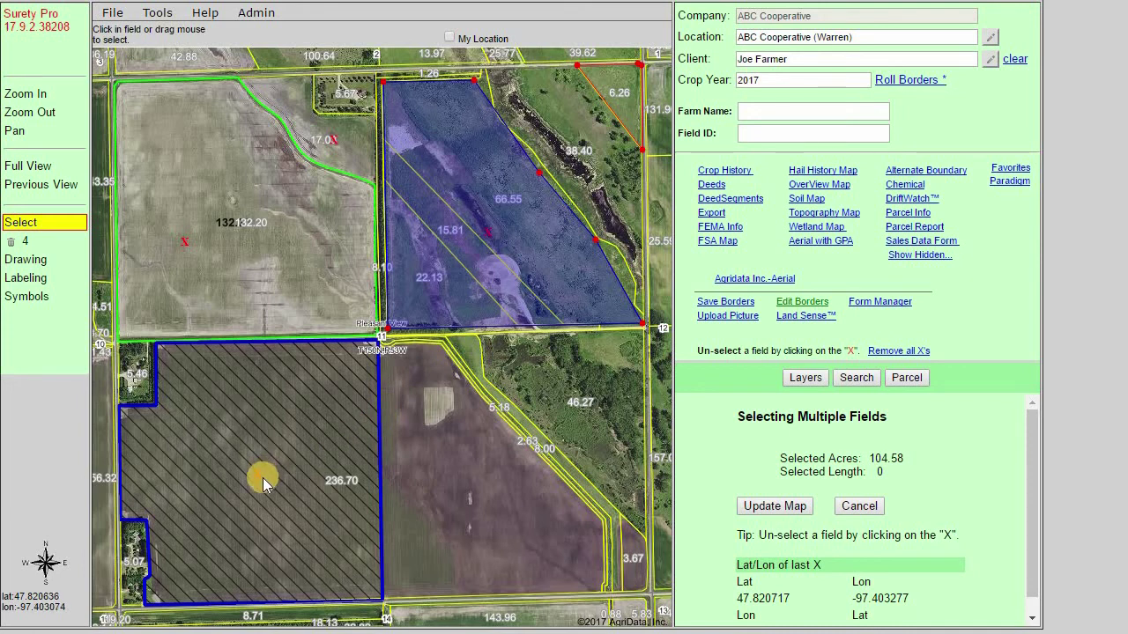
left_click(263, 478)
- Open the Export Map settings for the selected fields from the File menu
left_click(113, 14)
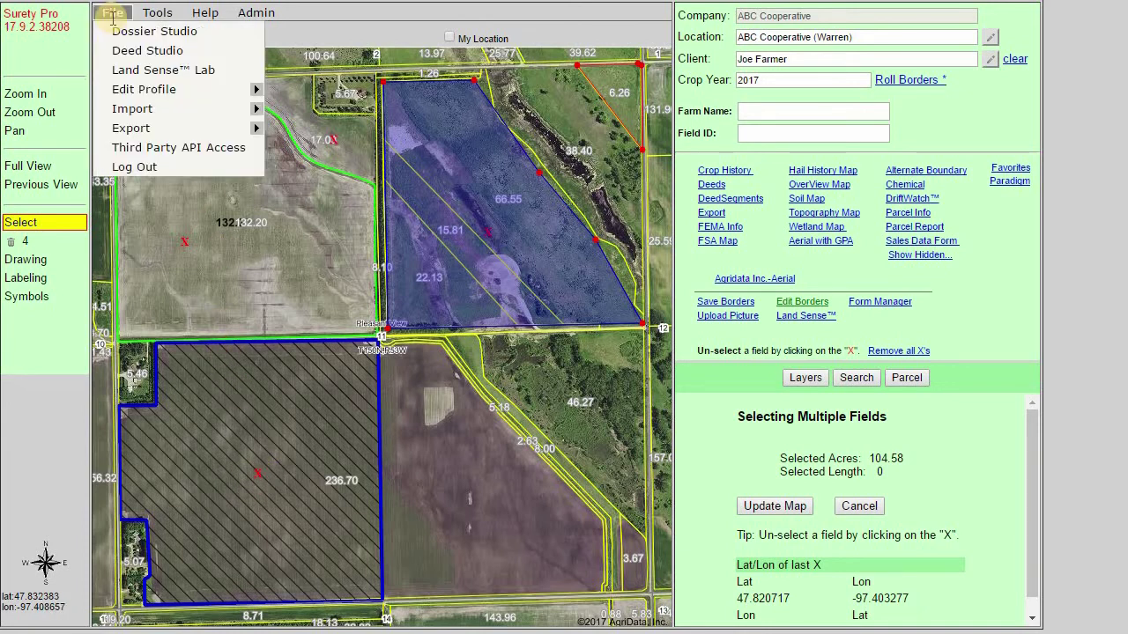
mouse_move(139, 128)
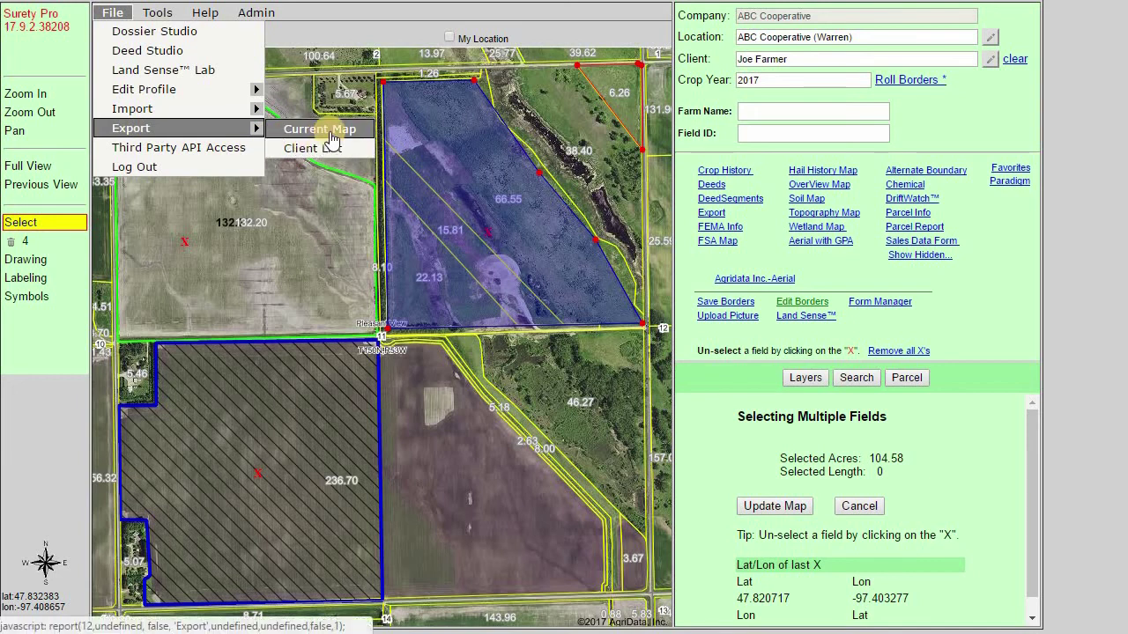
left_click(712, 214)
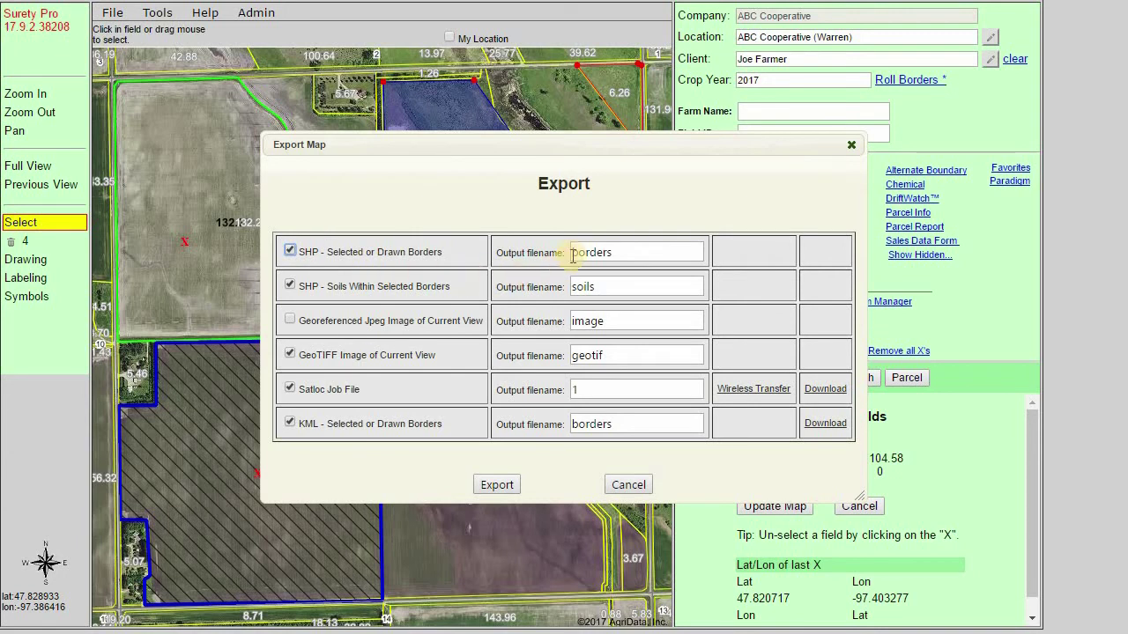
- Enter 'dave' as the first output file name, cancel the export, and show the map layers
left_click_drag(572, 255, 628, 257)
type("dave")
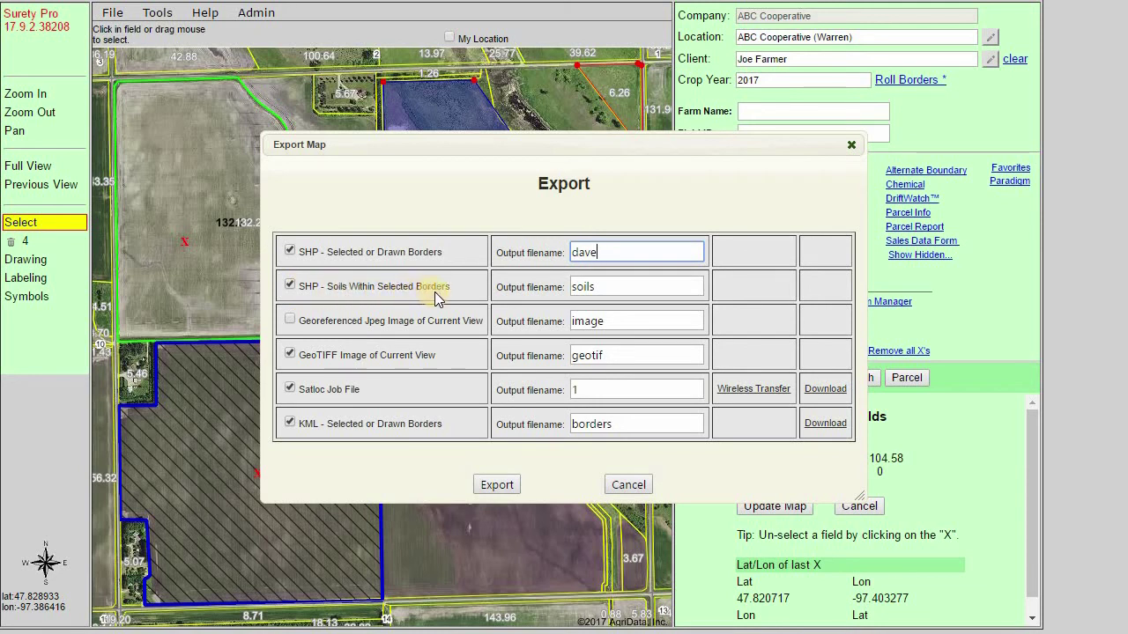
left_click(638, 490)
left_click(806, 381)
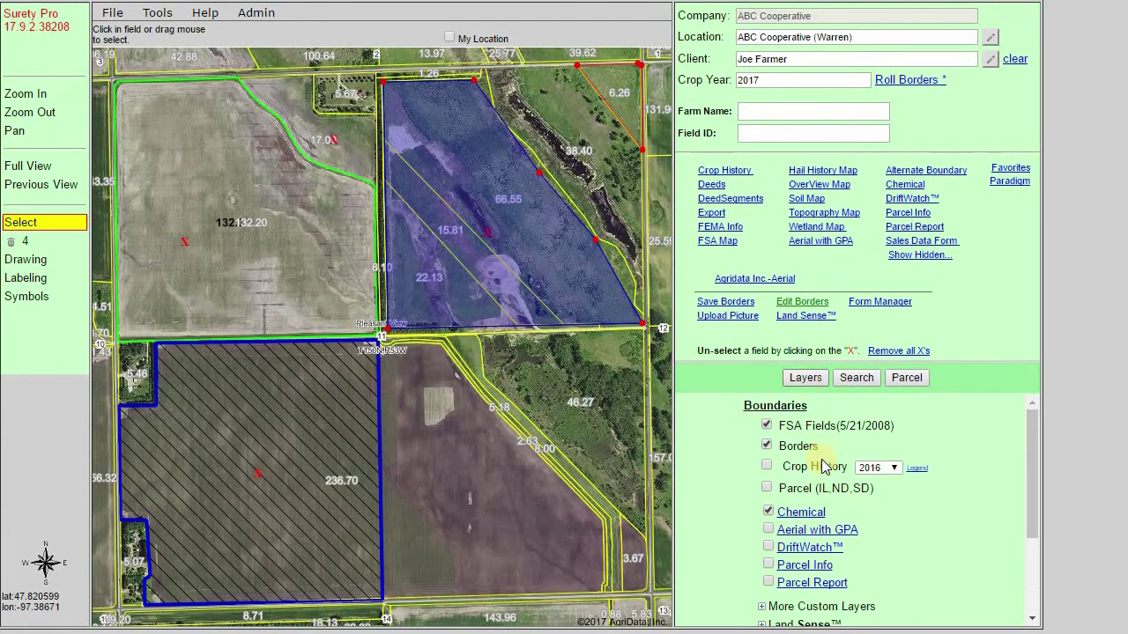
- Expand the Other layer group and turn on the Soils layer
scroll(820, 465, "down", 3)
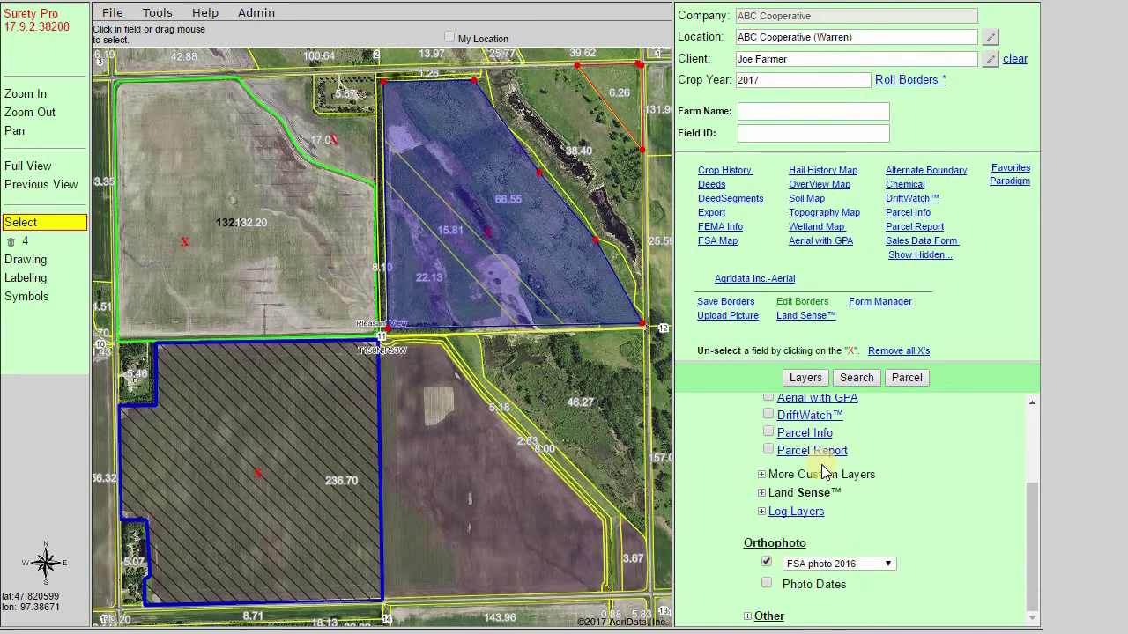
left_click(749, 618)
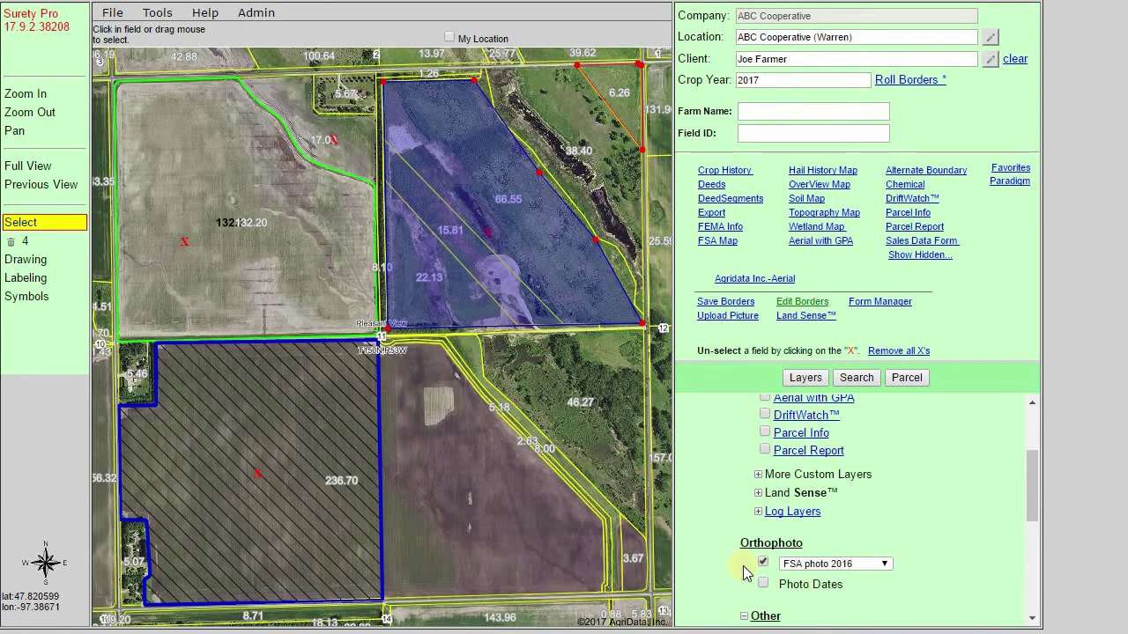
scroll(762, 511, "down", 3)
left_click(766, 492)
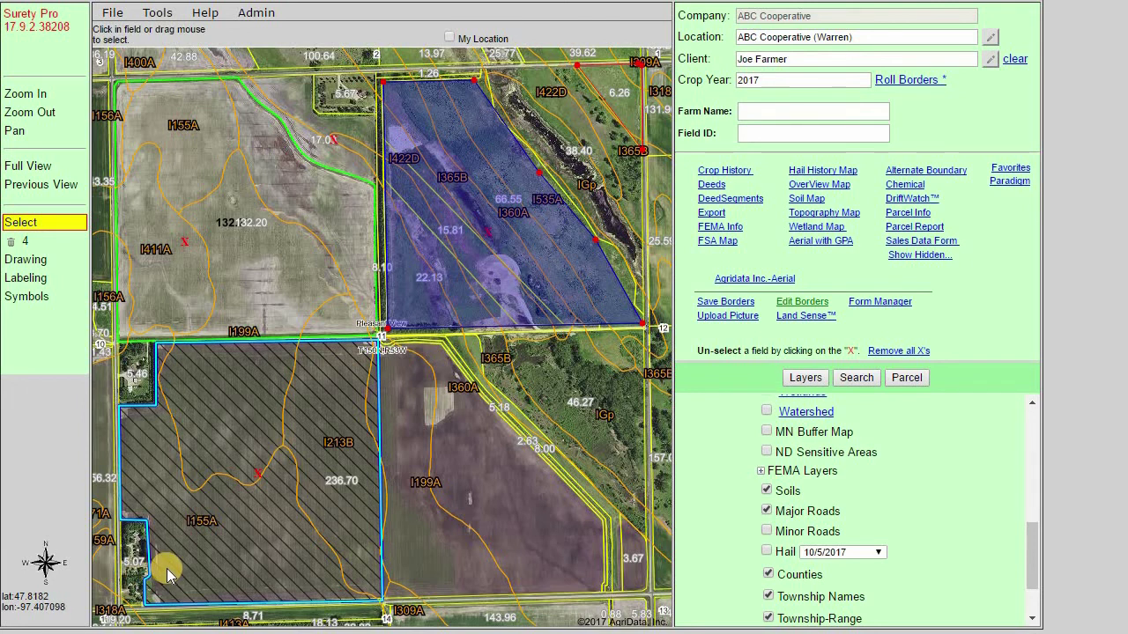
- Reopen the Export Map dialog listing SHP borders, soils, GeoTIFF, Satloc job and KML outputs
left_click(710, 214)
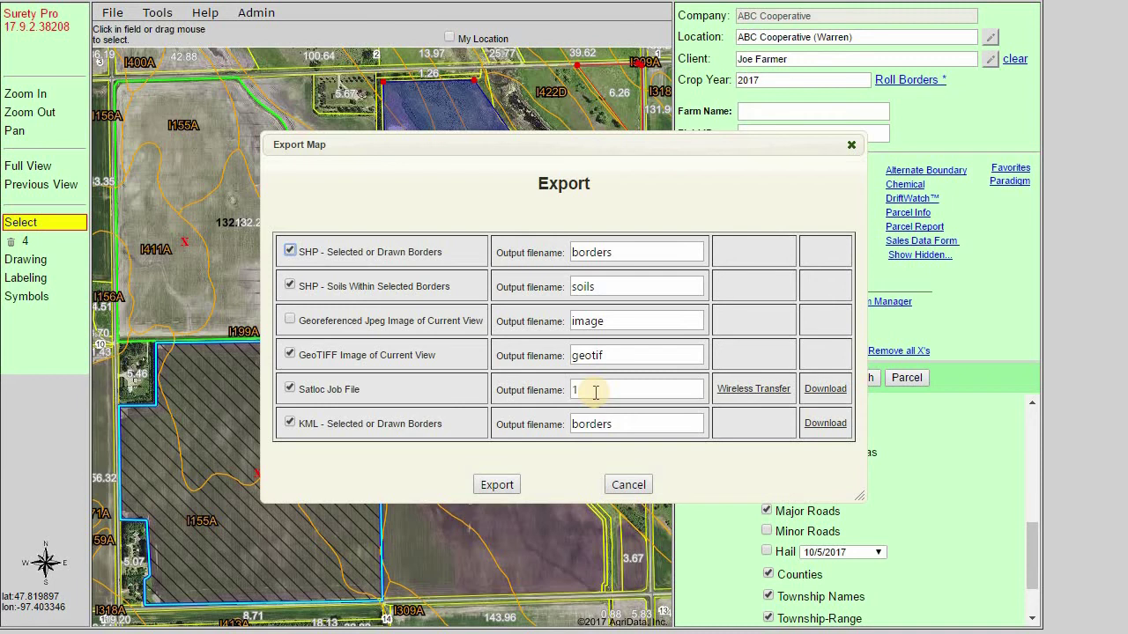
- Start a SatLoc wireless transfer of the job file and list the available plane assets
left_click(745, 392)
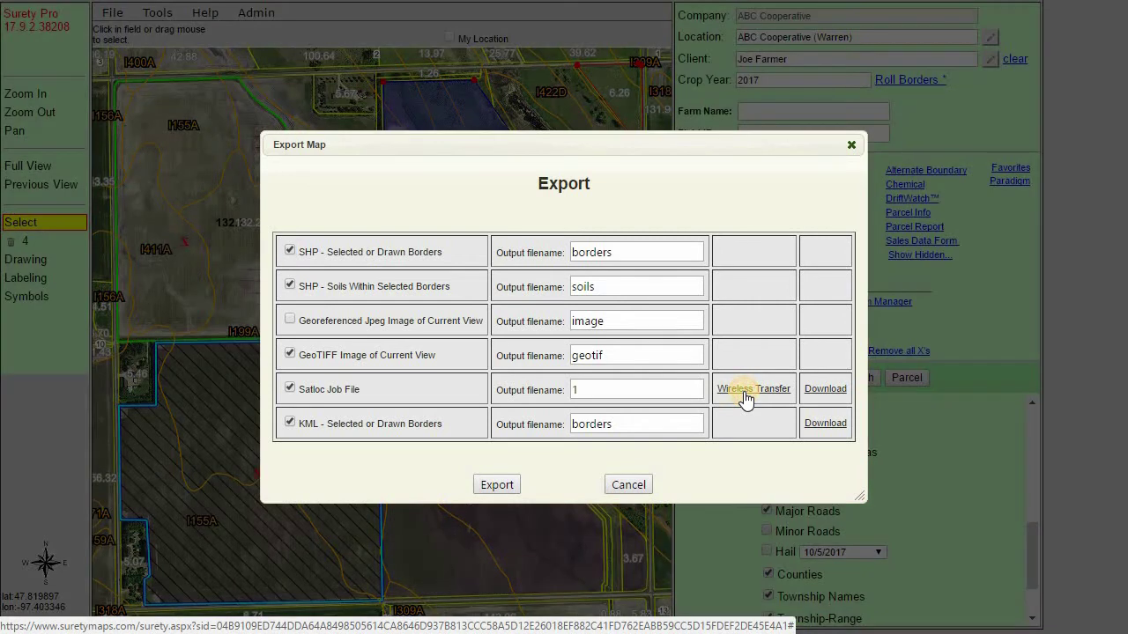
left_click(649, 328)
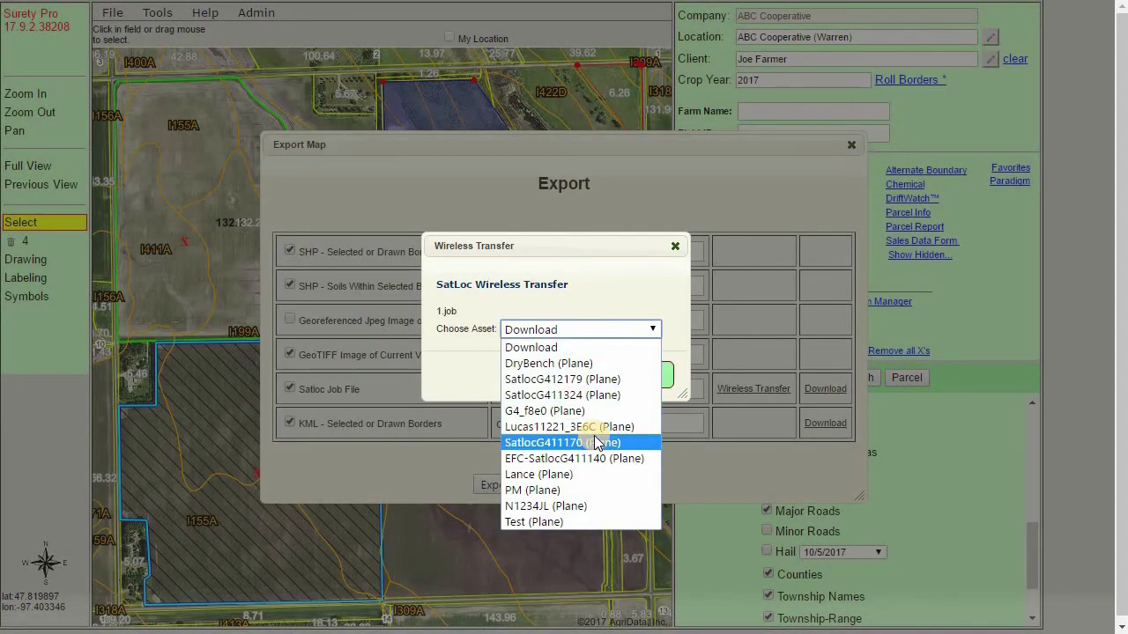
- Leave the SatLoc asset on Download and close the wireless transfer window
left_click(655, 329)
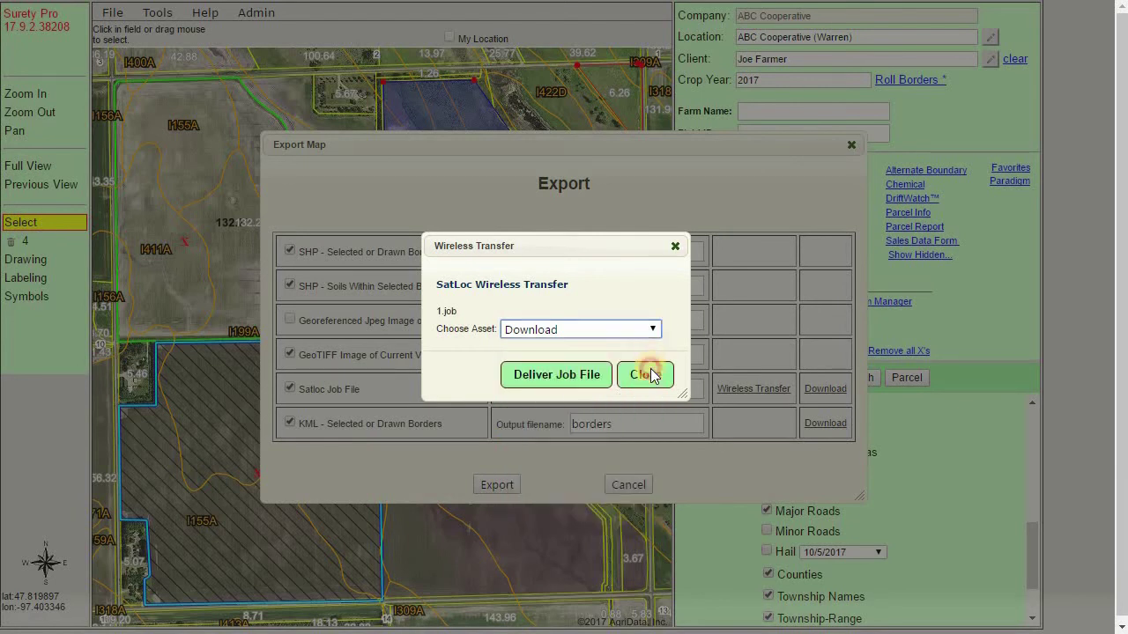
left_click(649, 372)
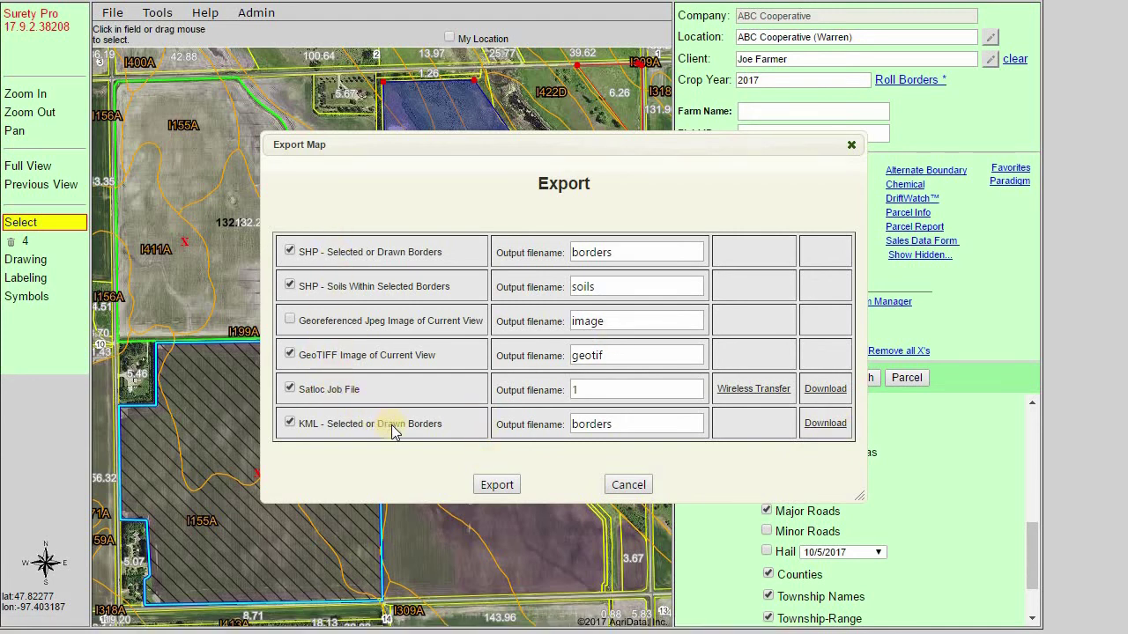
- Generate the export zip and start downloading it as 64748396.zip
left_click(504, 484)
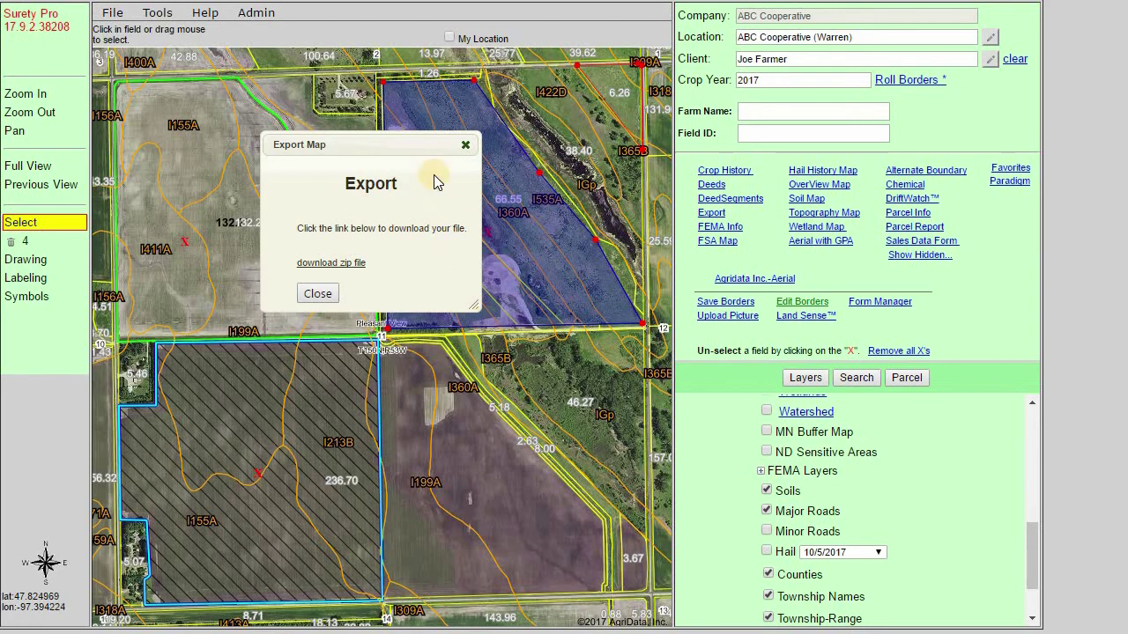
left_click(326, 265)
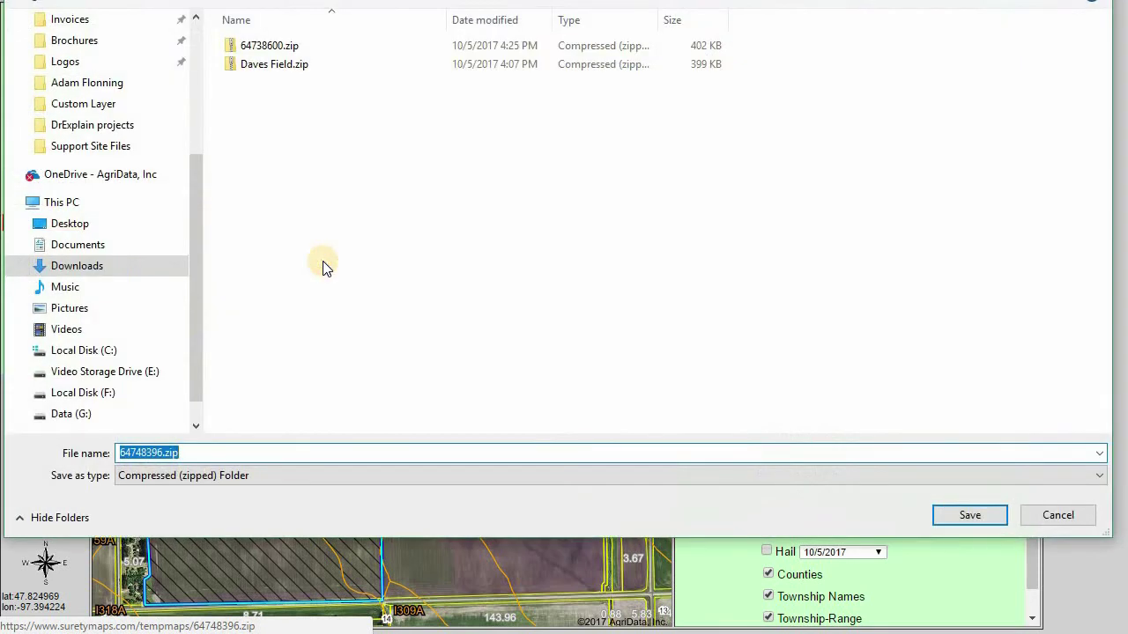
- Save the export zip to Downloads as 'Exported files.zip'
left_click(155, 452)
double_click(111, 452)
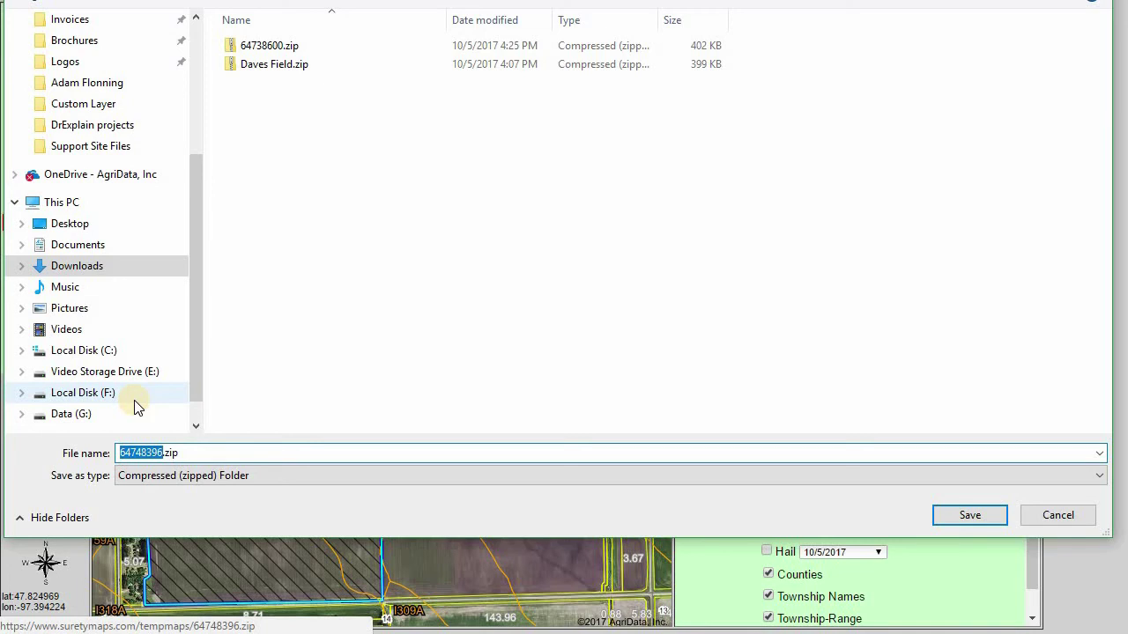
type("Exported files")
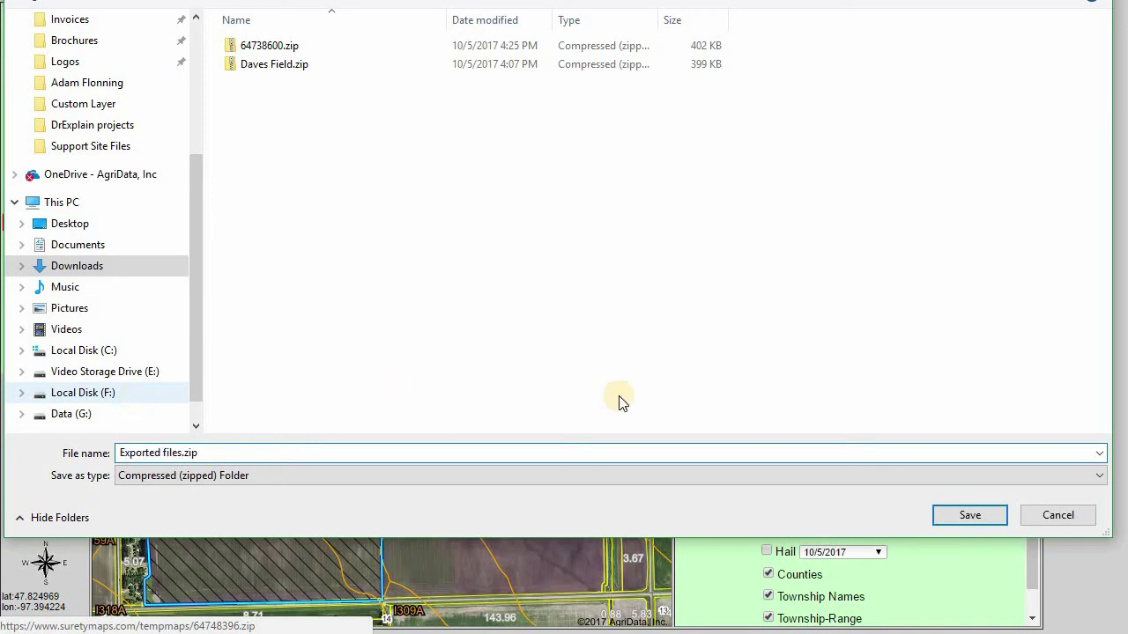
left_click(941, 514)
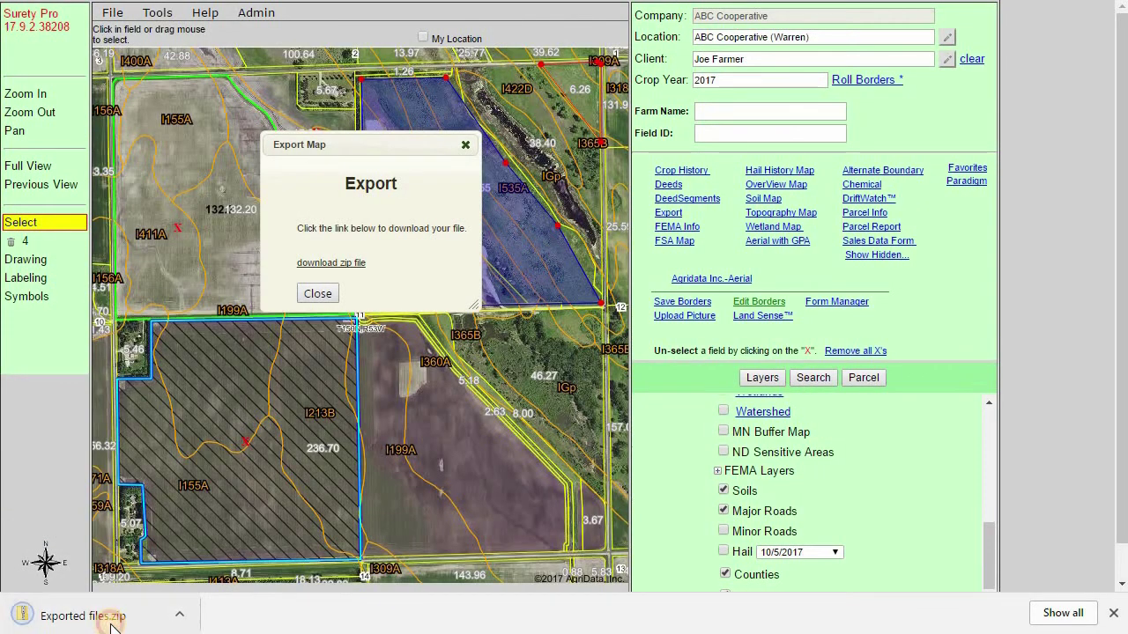
left_click(112, 623)
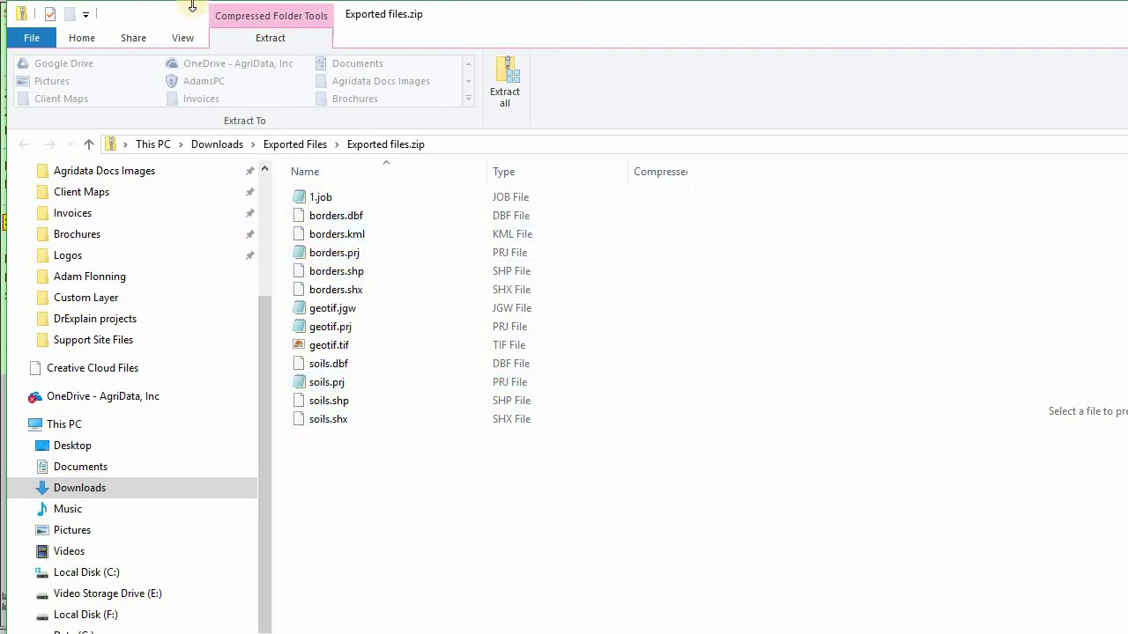
left_click(25, 16)
left_click(47, 138)
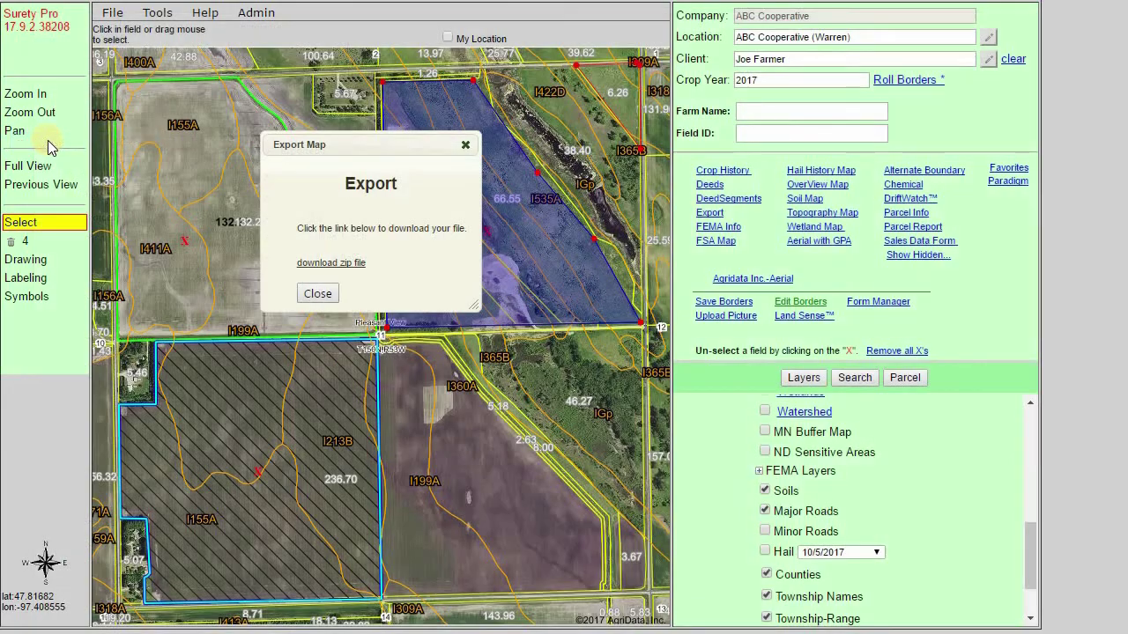
- Close the Export Map dialog and dismiss the Client field's suggestion list
left_click(318, 294)
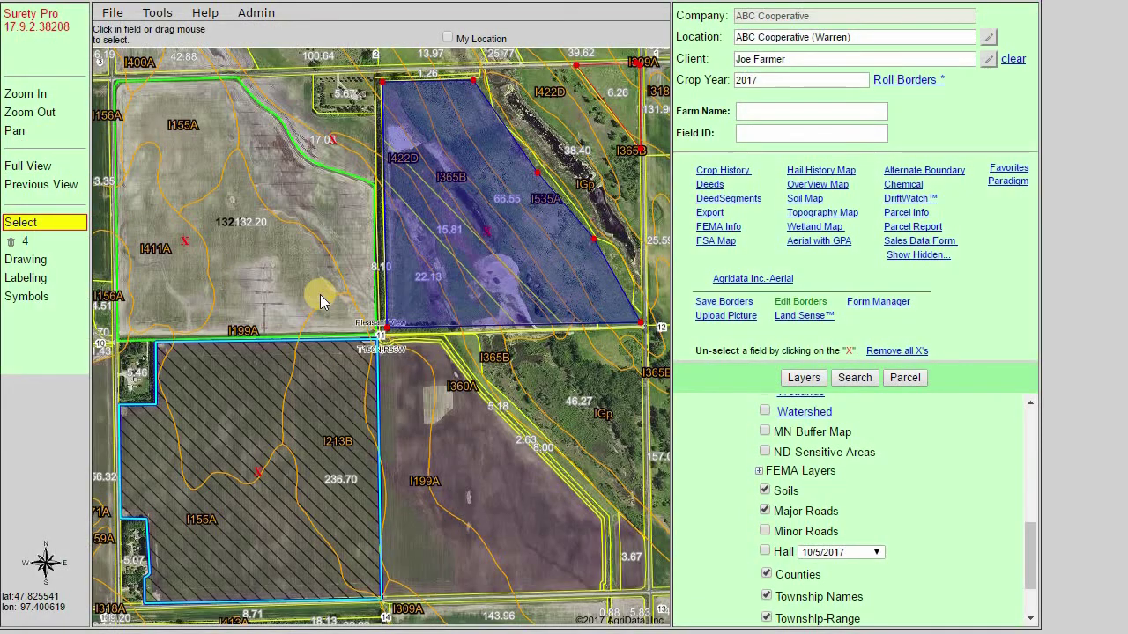
left_click(839, 59)
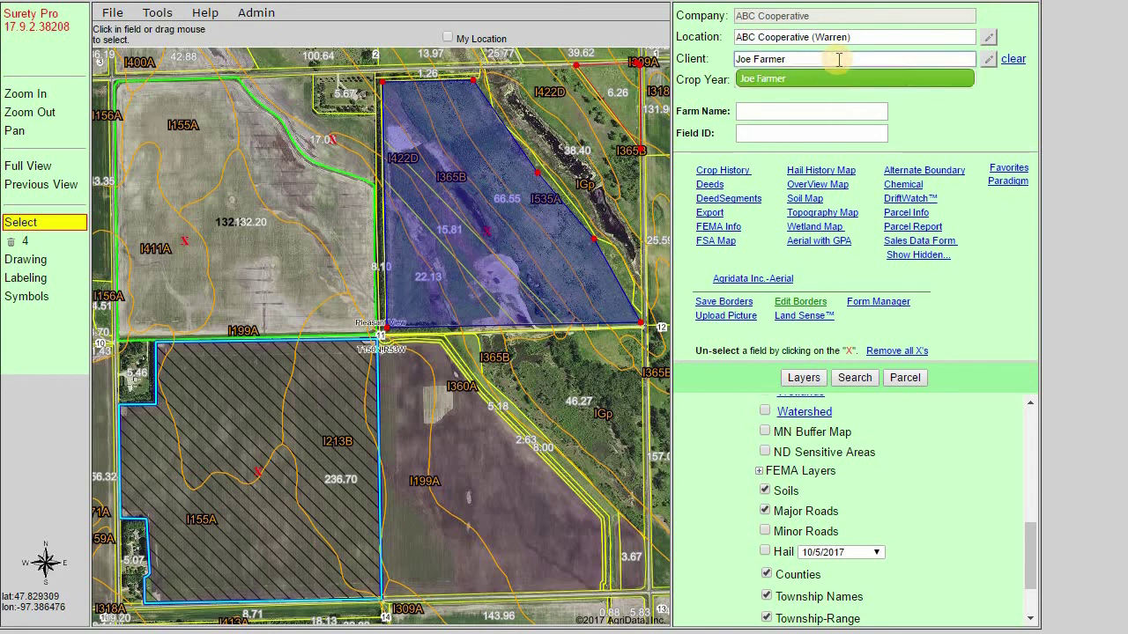
left_click(920, 137)
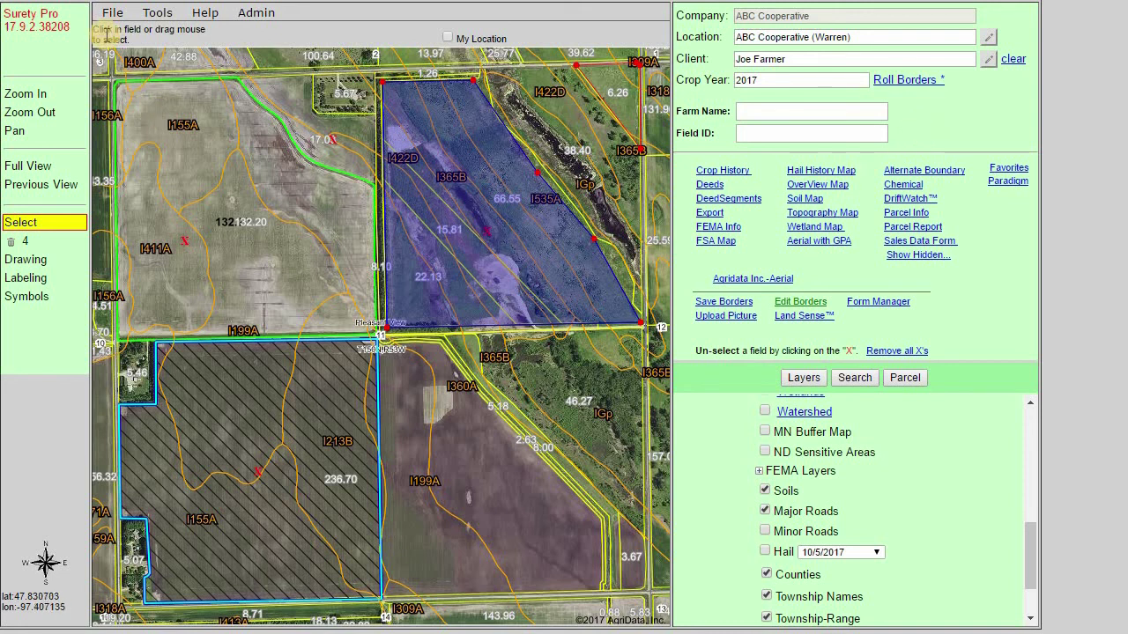
- Export the client list as a tab-delimited Clients.txt file, then close the export window
left_click(108, 20)
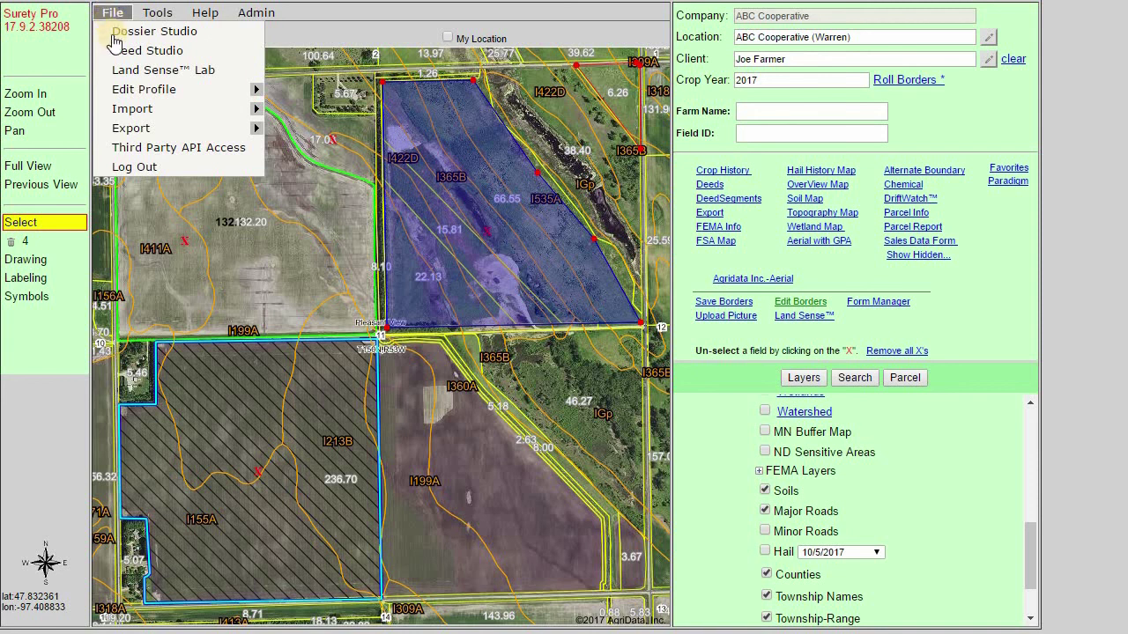
mouse_move(135, 129)
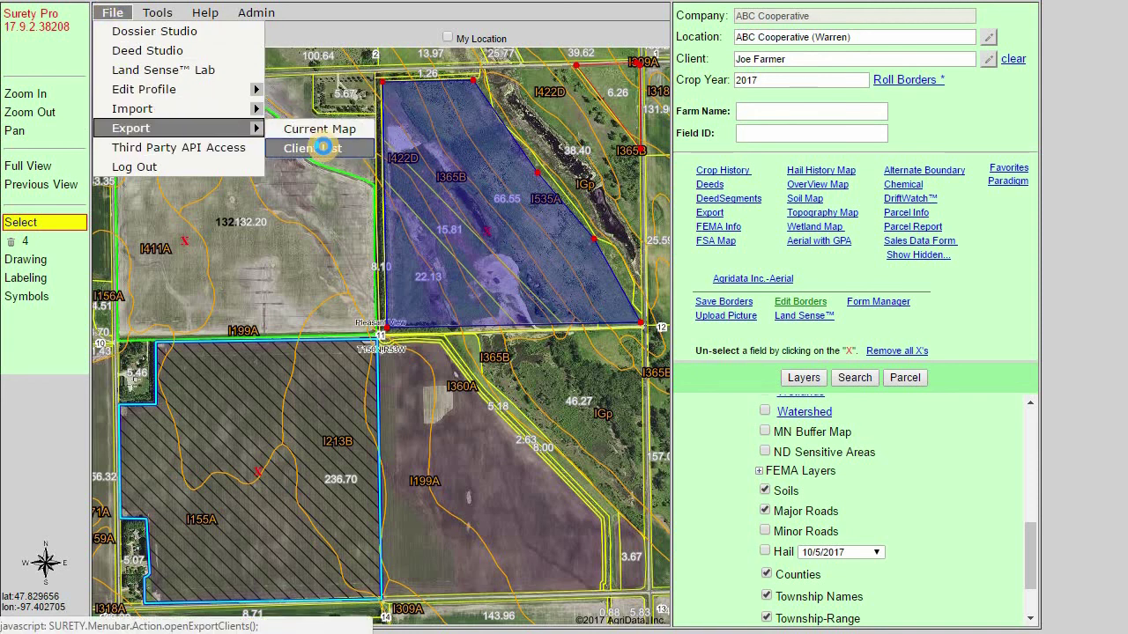
left_click(324, 148)
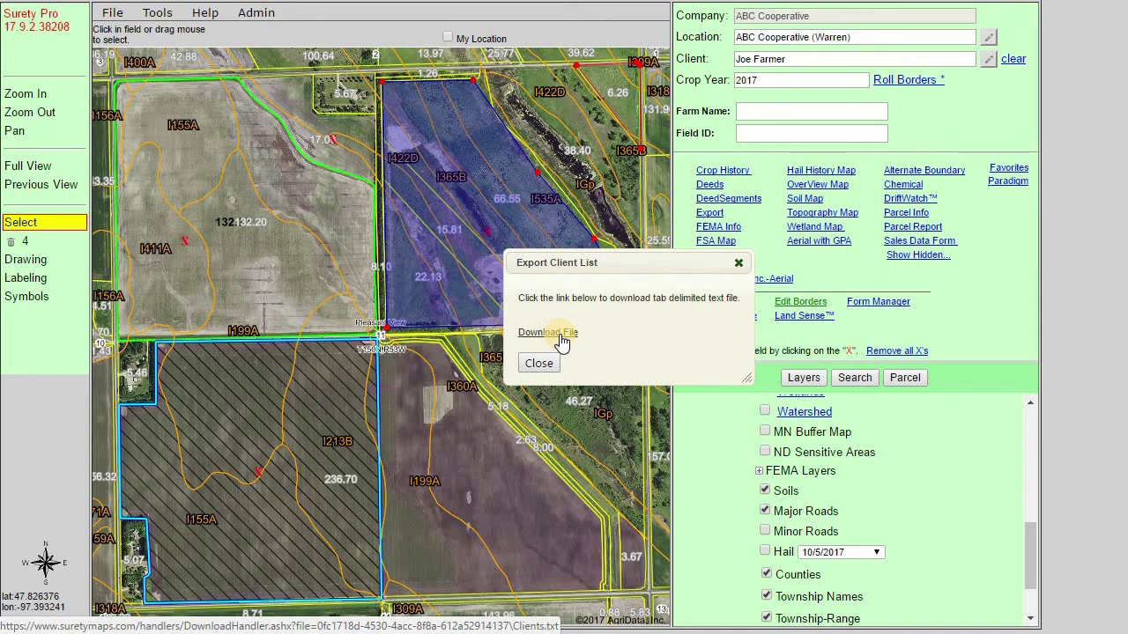
left_click(550, 363)
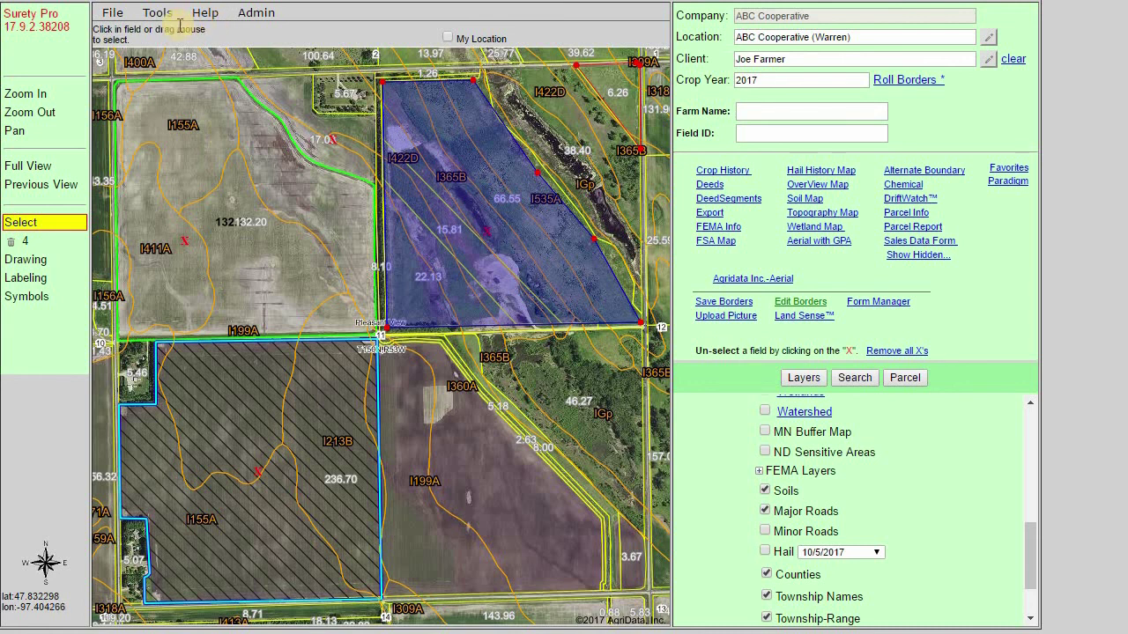
- From Help > Support, open the Surety® Features page and scroll to the Drop Down Menu section
left_click(214, 12)
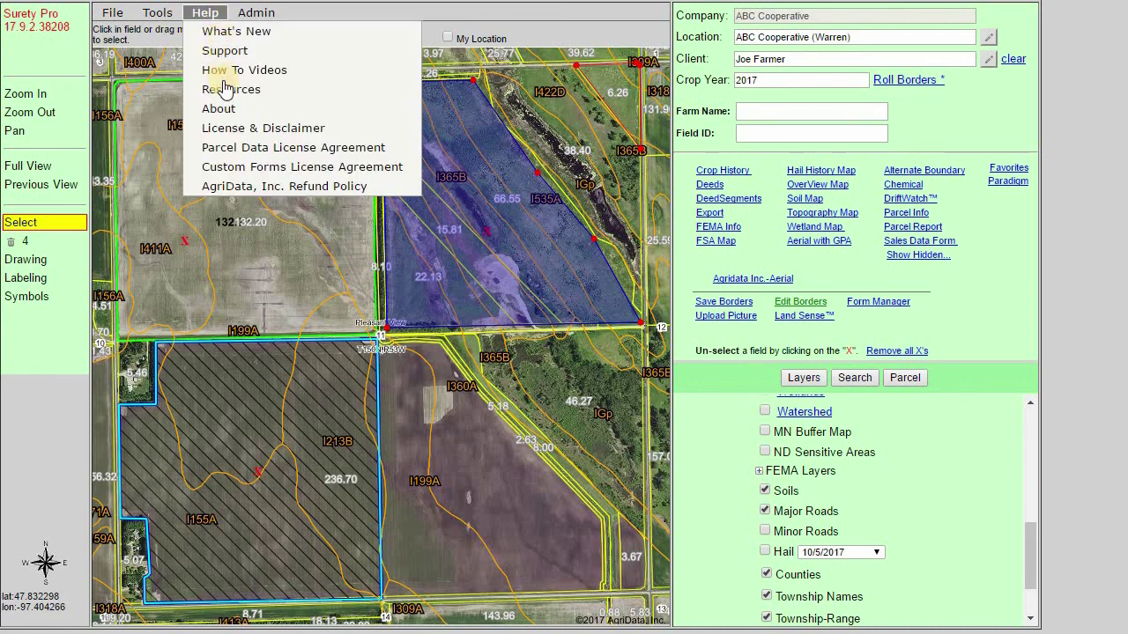
left_click(234, 52)
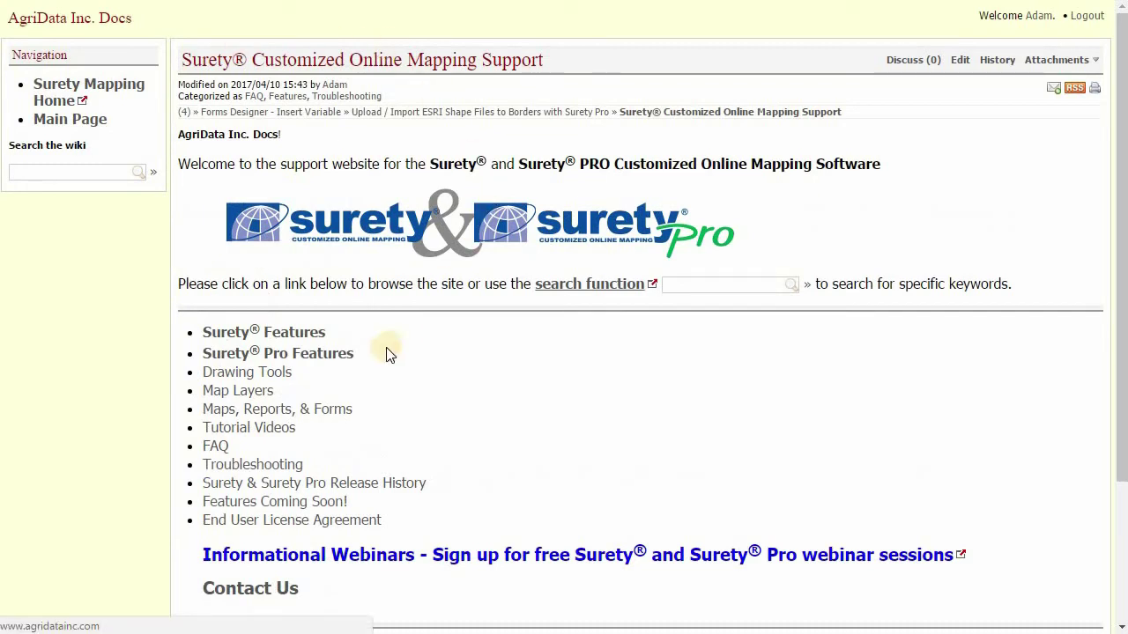
left_click(269, 333)
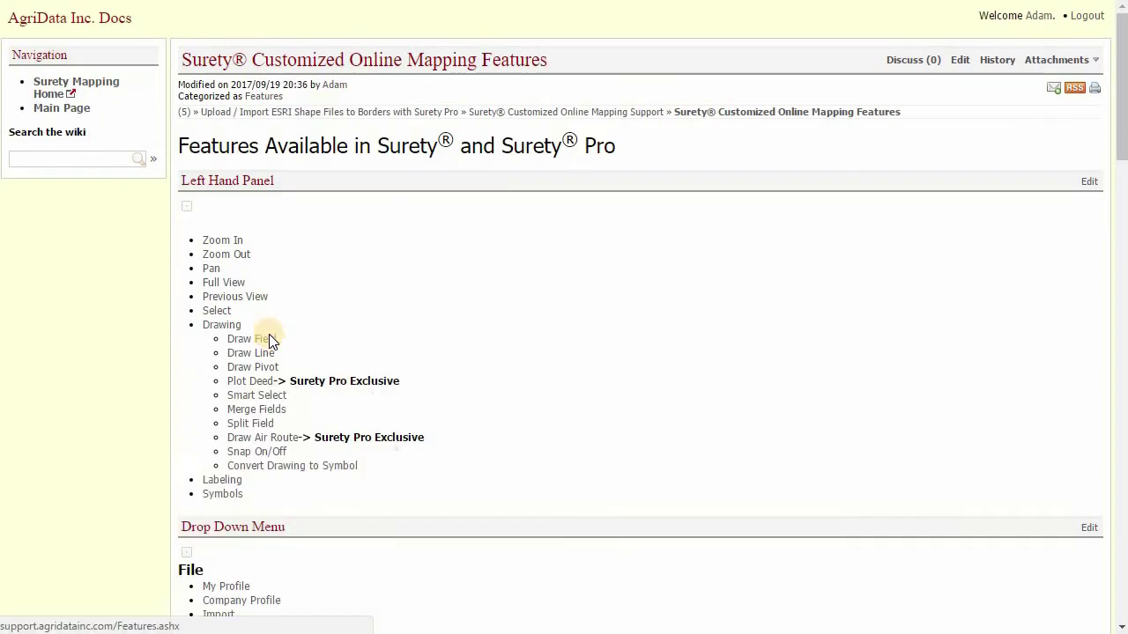
scroll(275, 339, "down", 5)
scroll(274, 339, "down", 3)
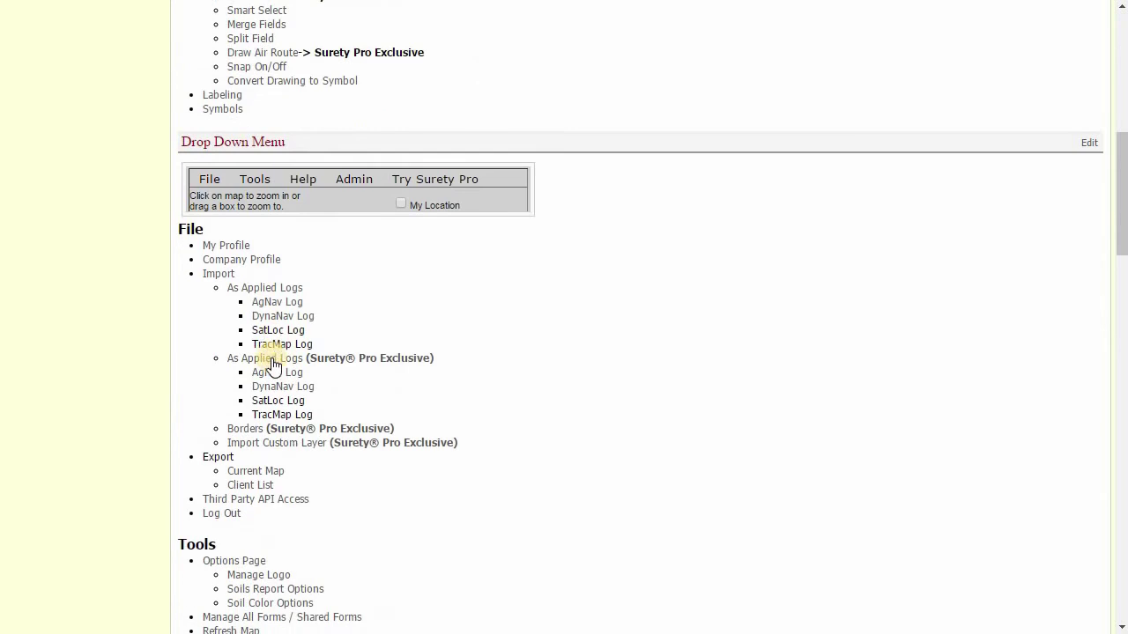